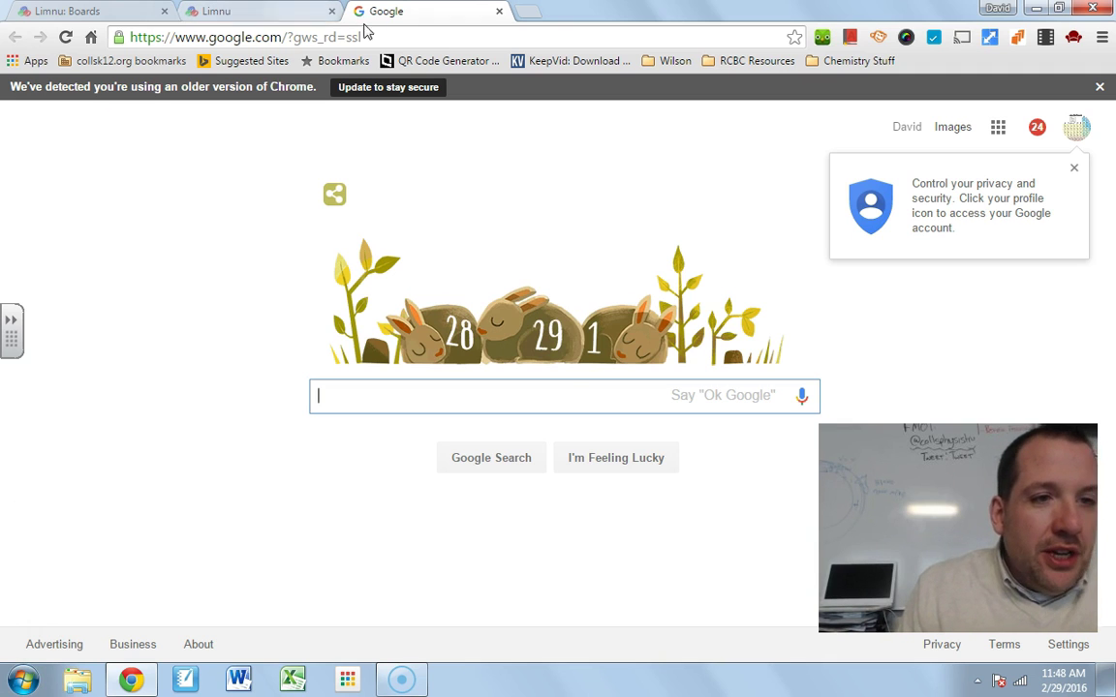
- Load limnu.com in Chrome, then switch to the Limnu: Boards tab listing 'Flip Tip'
left_click(313, 35)
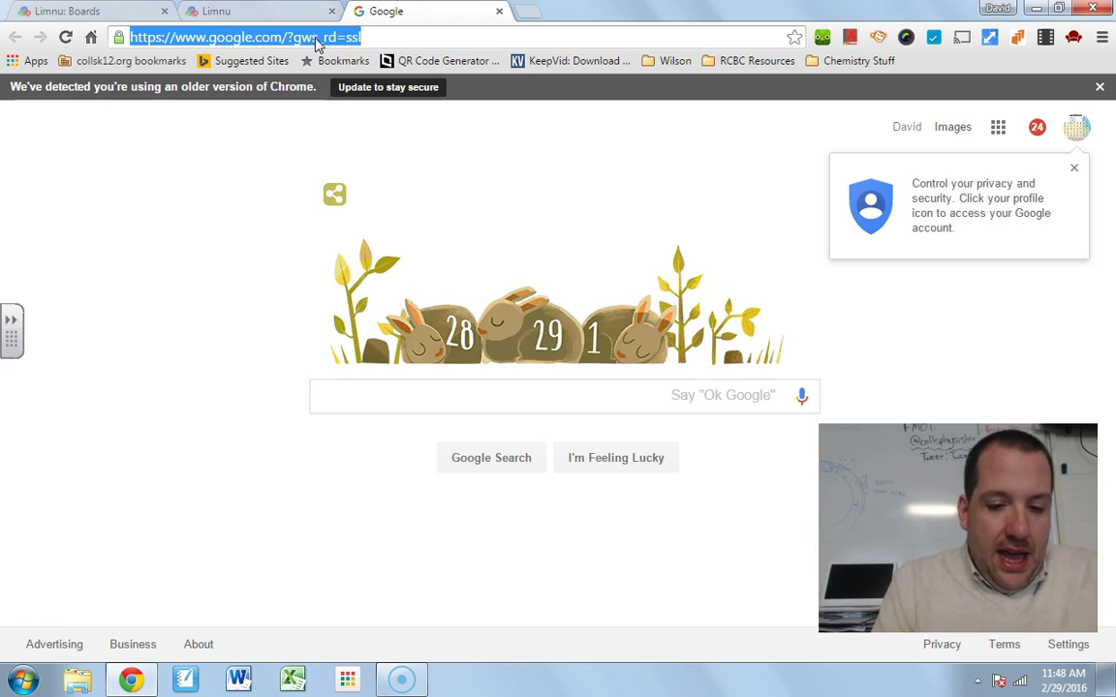
left_click(315, 37)
type("limnu")
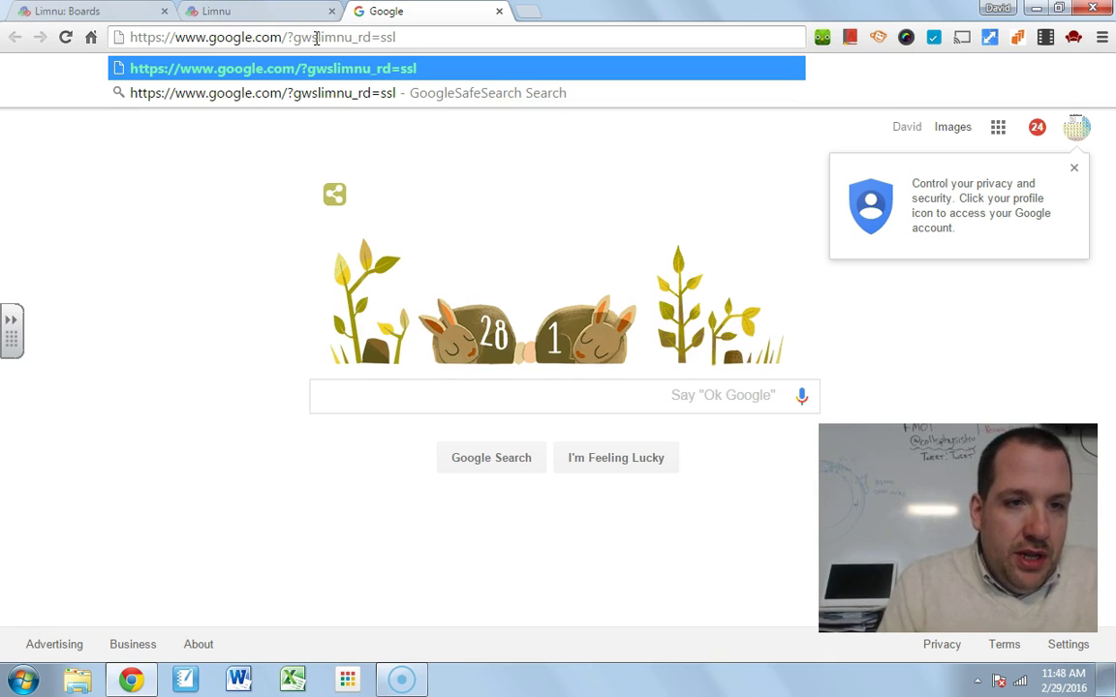
left_click_drag(344, 37, 417, 59)
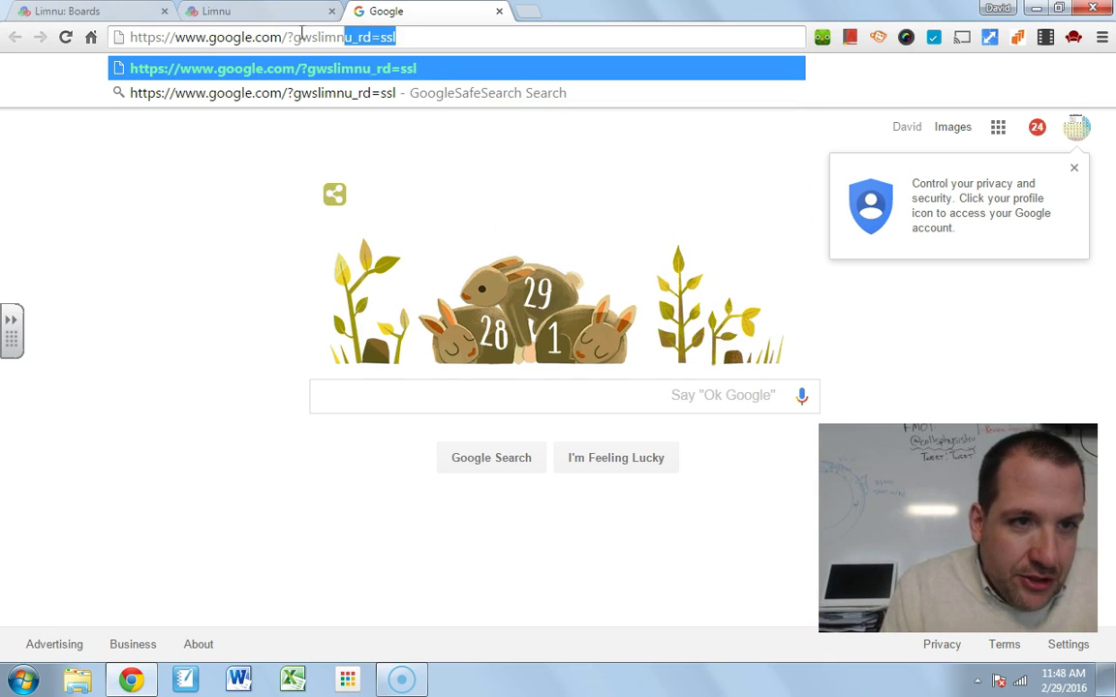
left_click_drag(301, 33, 95, 42)
type("limn")
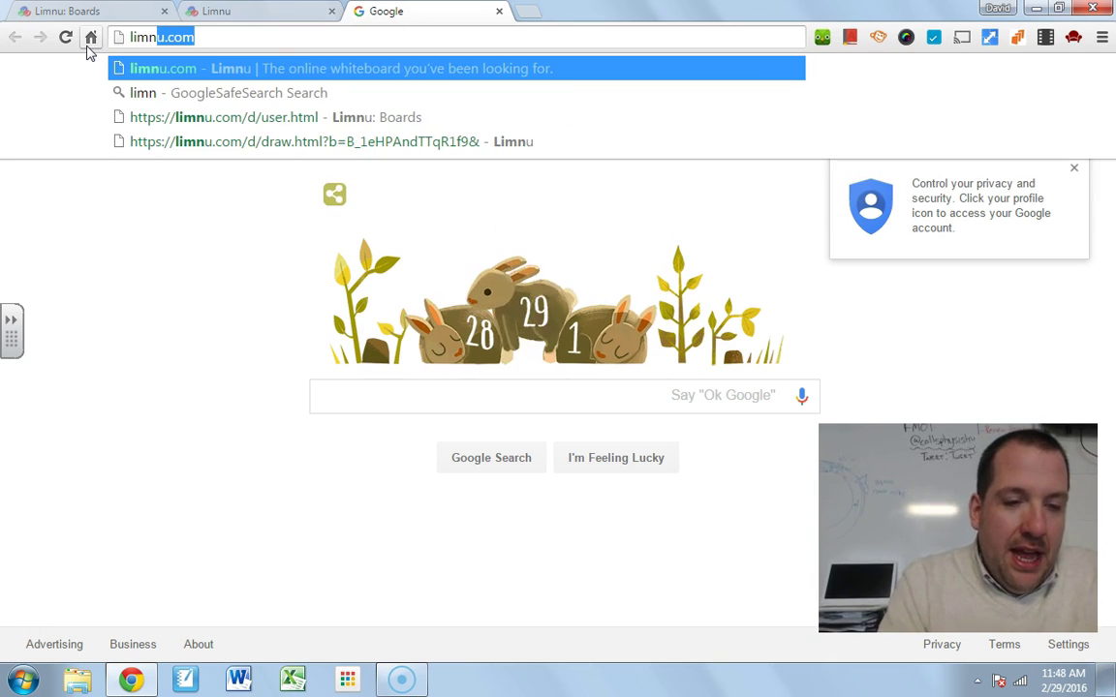
type("u,")
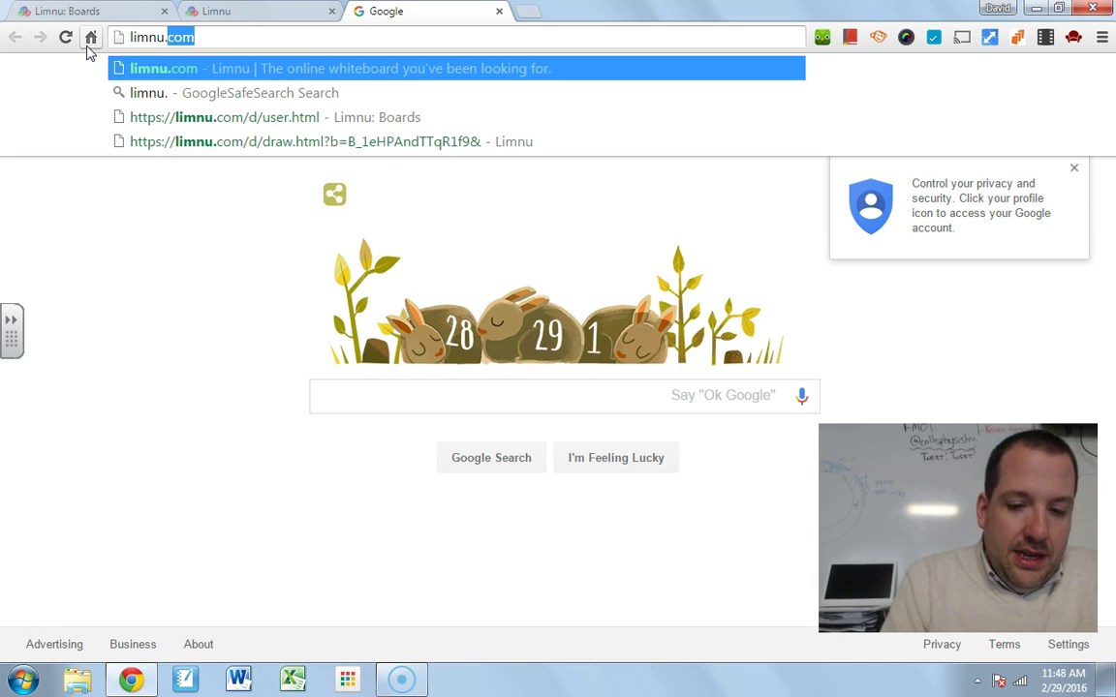
type(".com")
key("Return")
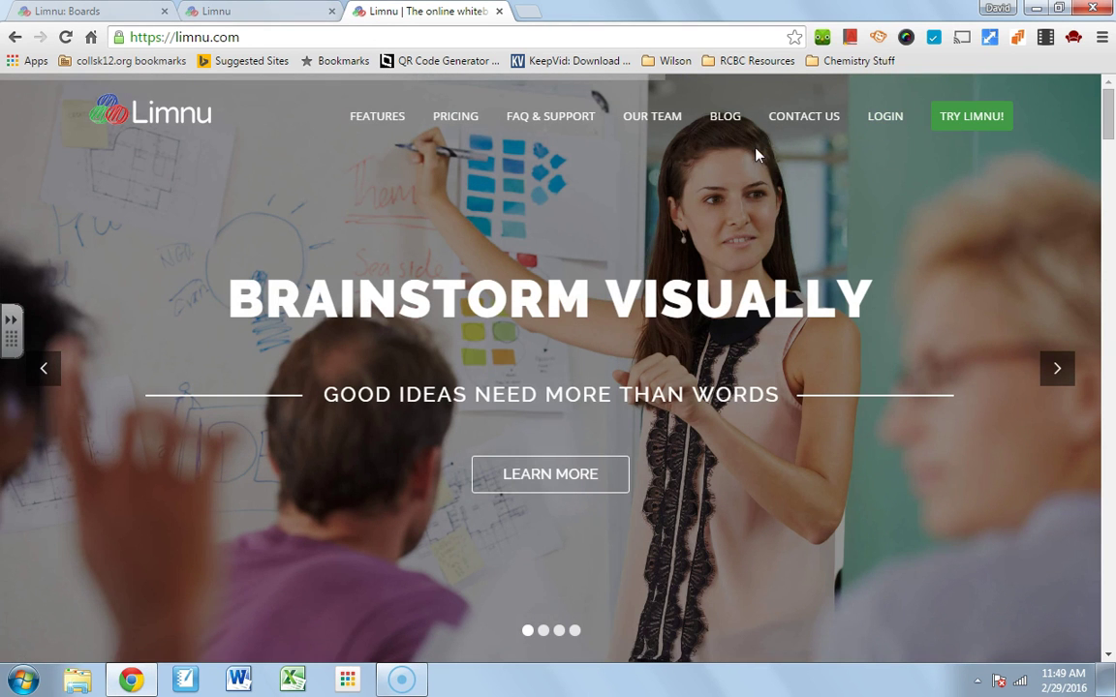
left_click(112, 15)
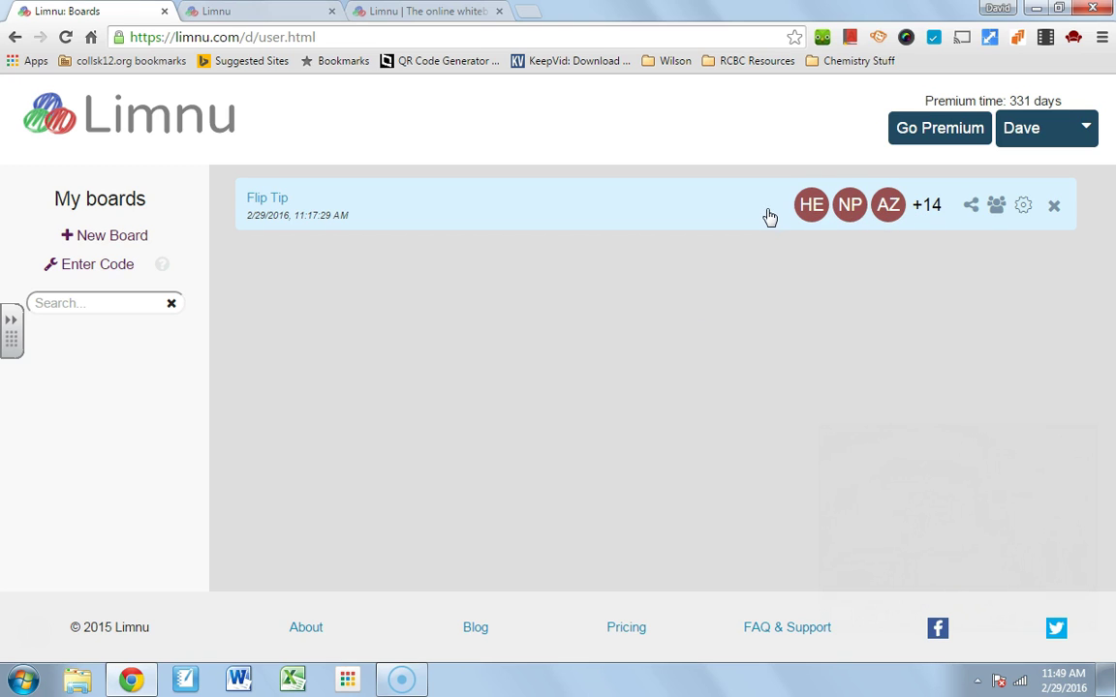
- Switch to the second Limnu tab showing the states-of-matter student whiteboard
left_click(248, 19)
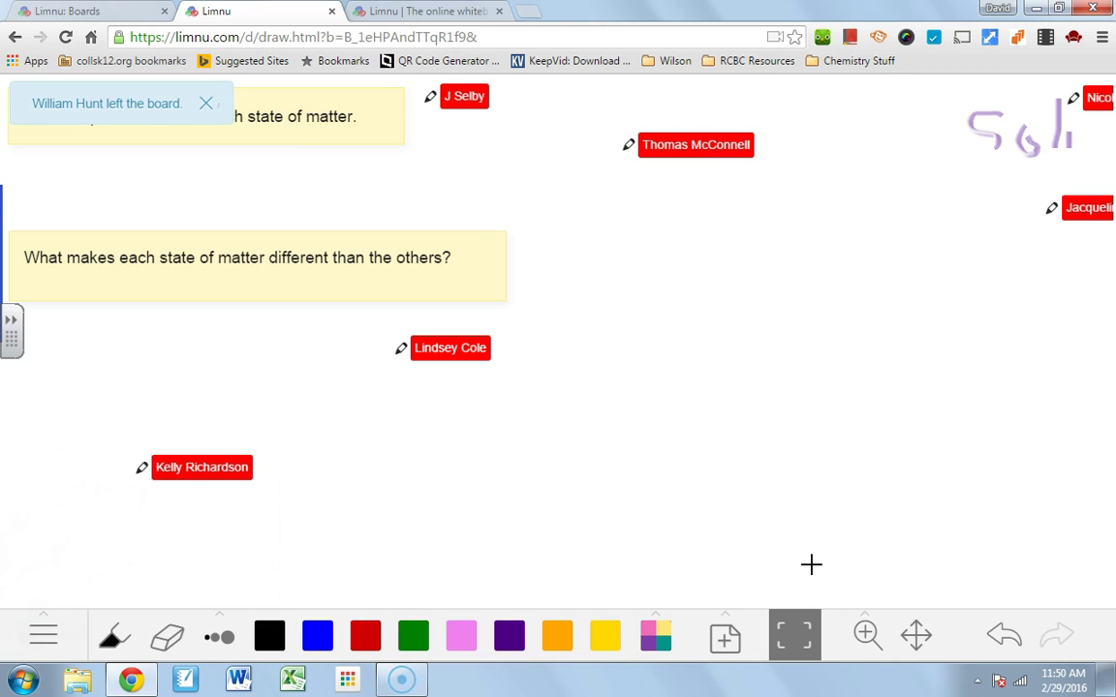
- Open the board's Chat from the add (+) menu and choose Enter Video Room
left_click(728, 639)
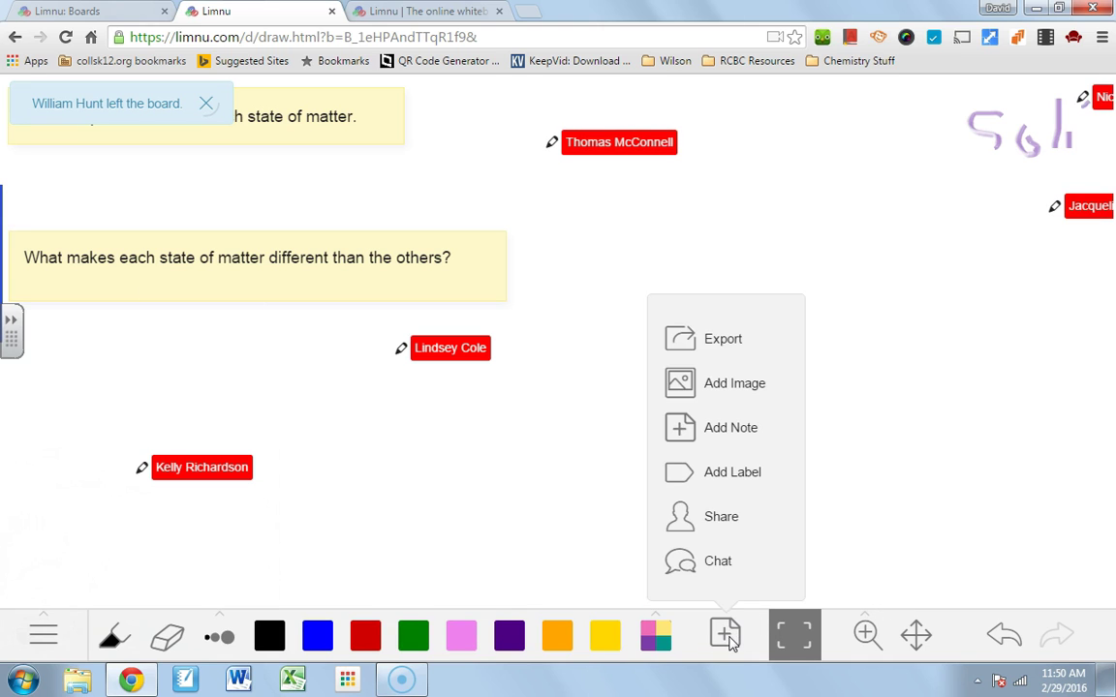
left_click(726, 560)
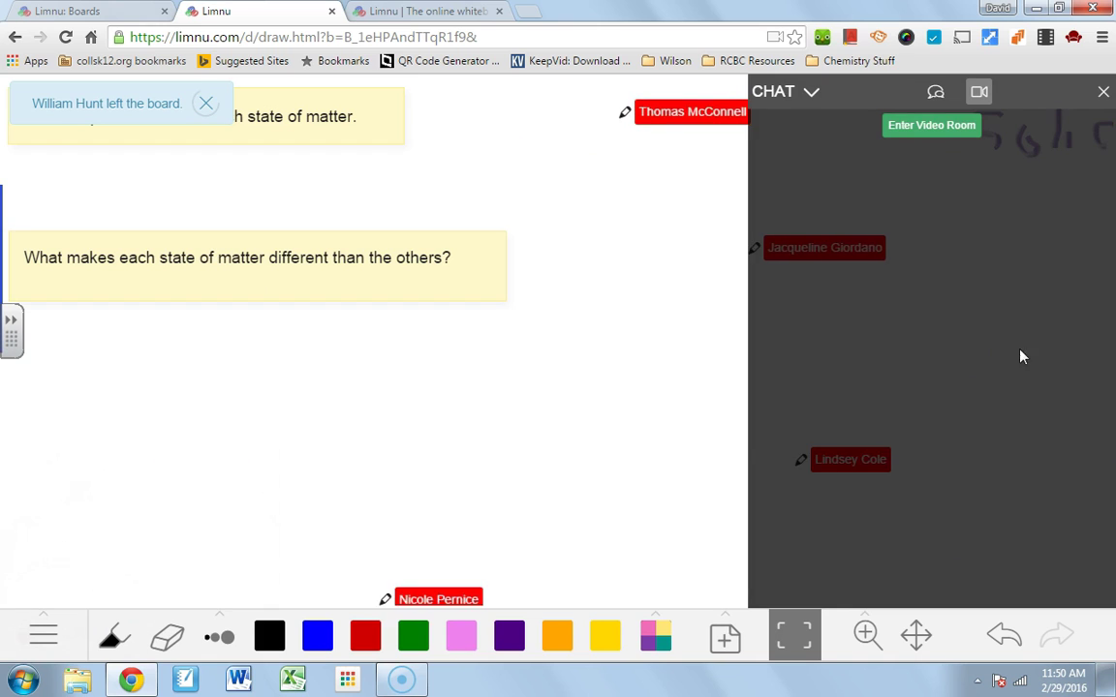
left_click(930, 129)
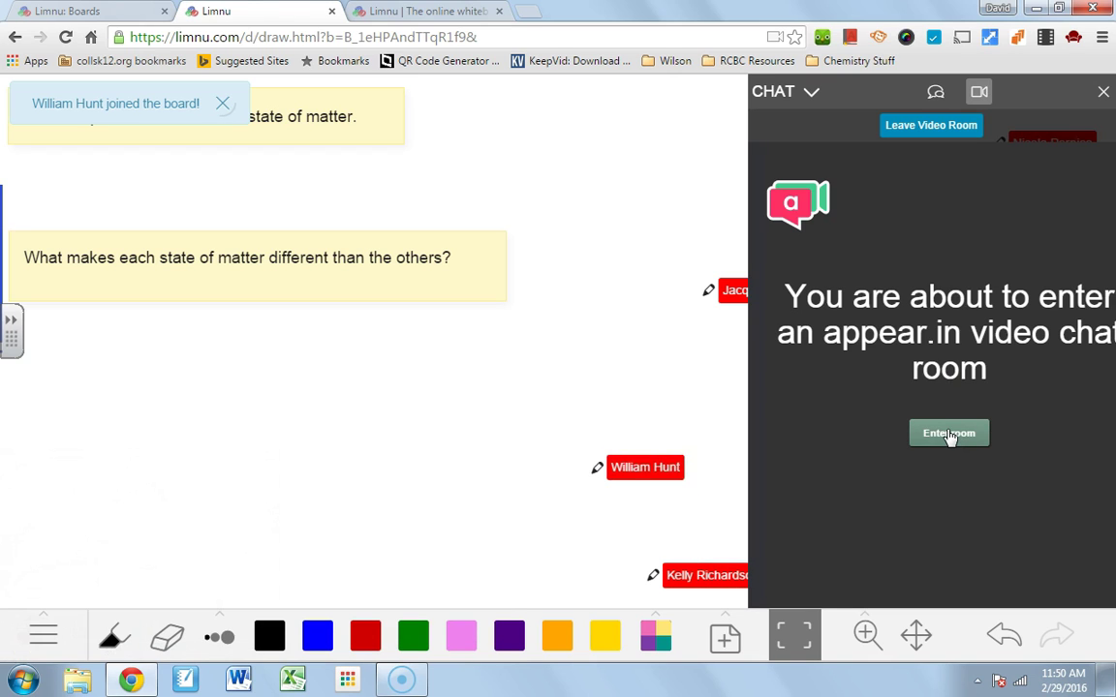
- Enter the appear.in room so two participants' live video appears beside the board
left_click(948, 435)
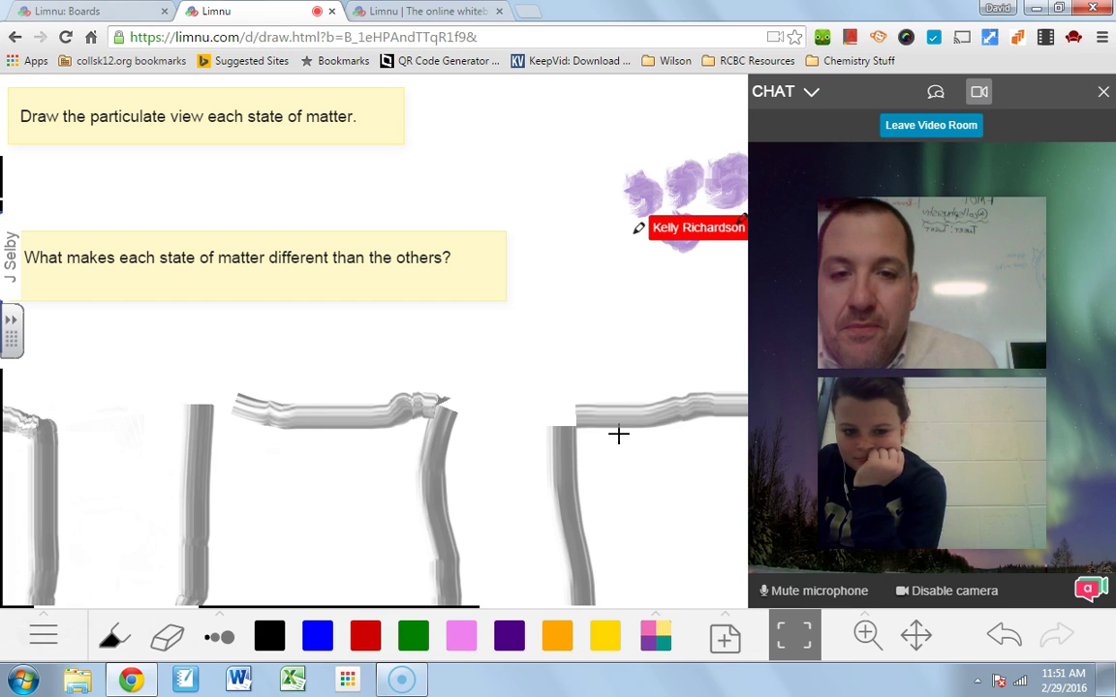
- Slide the Zoom slider toward minus to see the whole board, then back in on the drawings
left_click(863, 640)
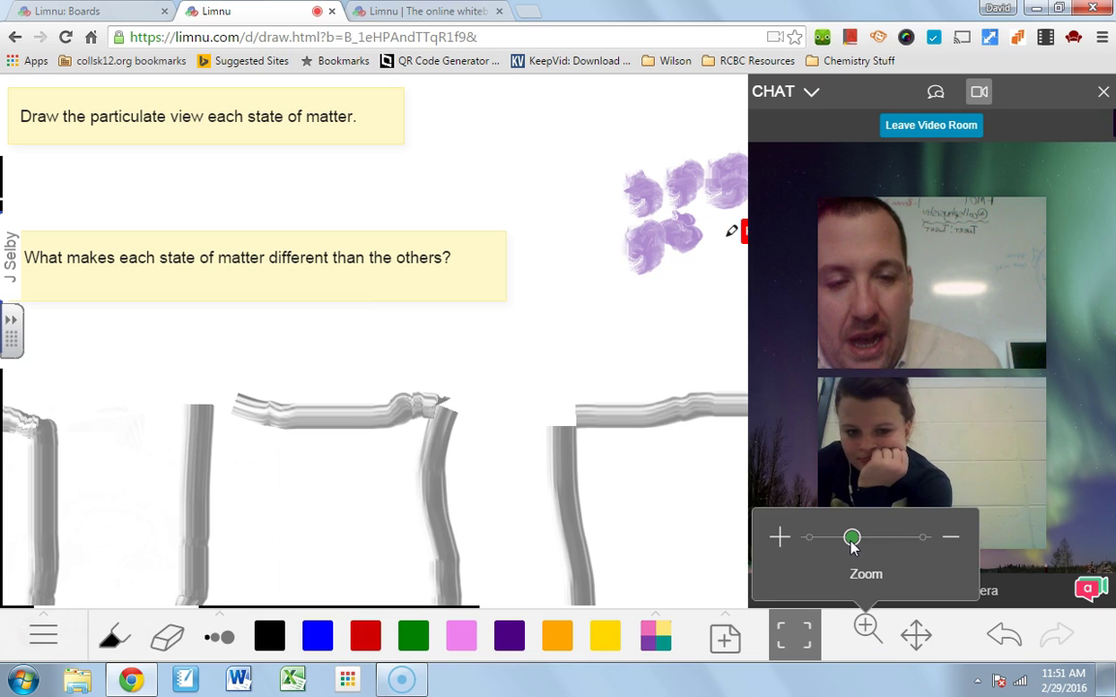
left_click_drag(852, 545, 924, 553)
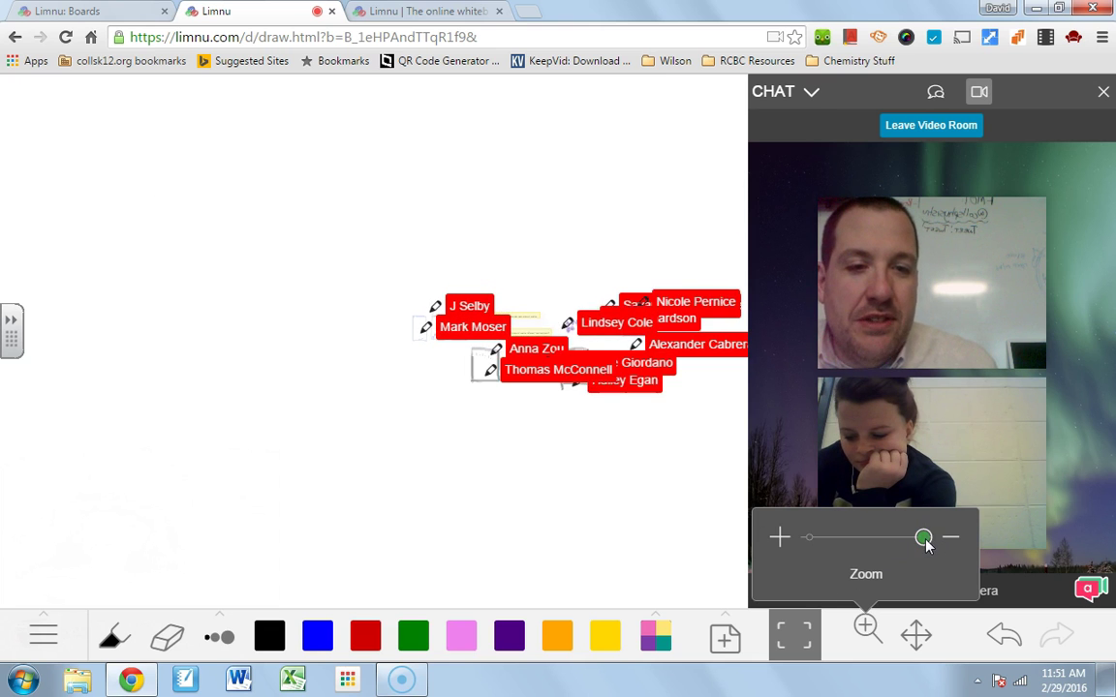
mouse_move(922, 542)
left_mouse_down()
mouse_move(856, 545)
mouse_move(872, 542)
left_mouse_up()
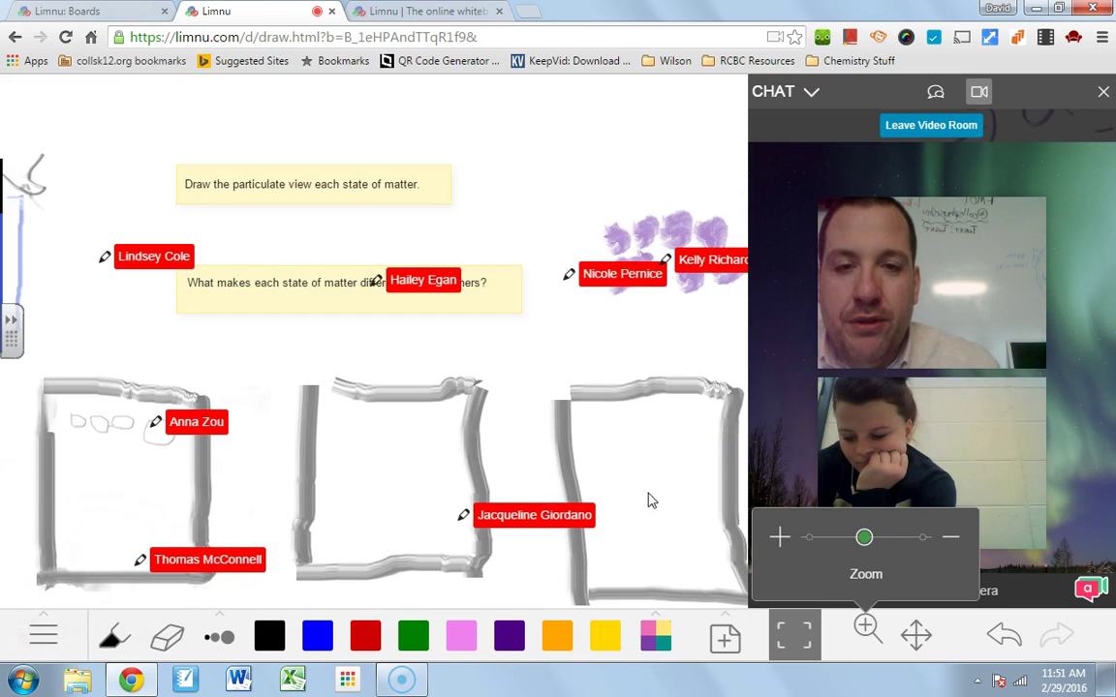